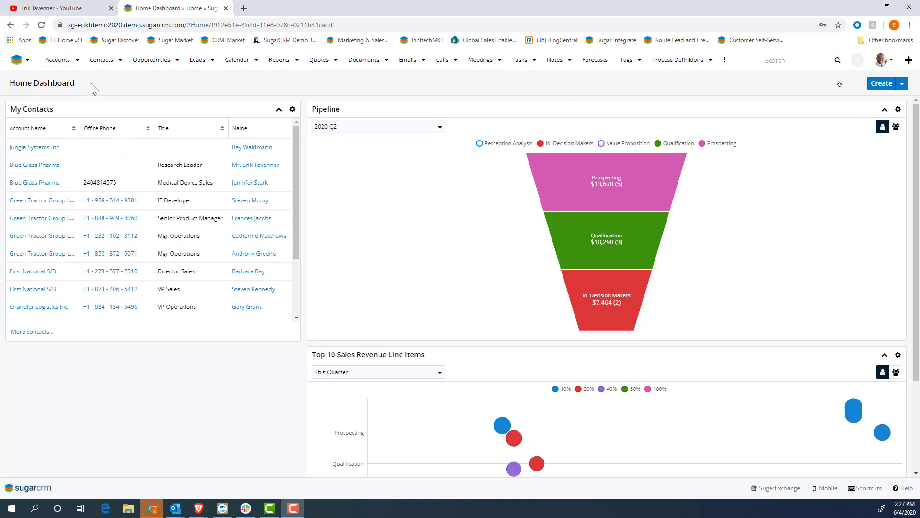
- Open the Accounts module and log back in with the user name and account password
{"action": "left_click", "coordinate": [61, 65]}
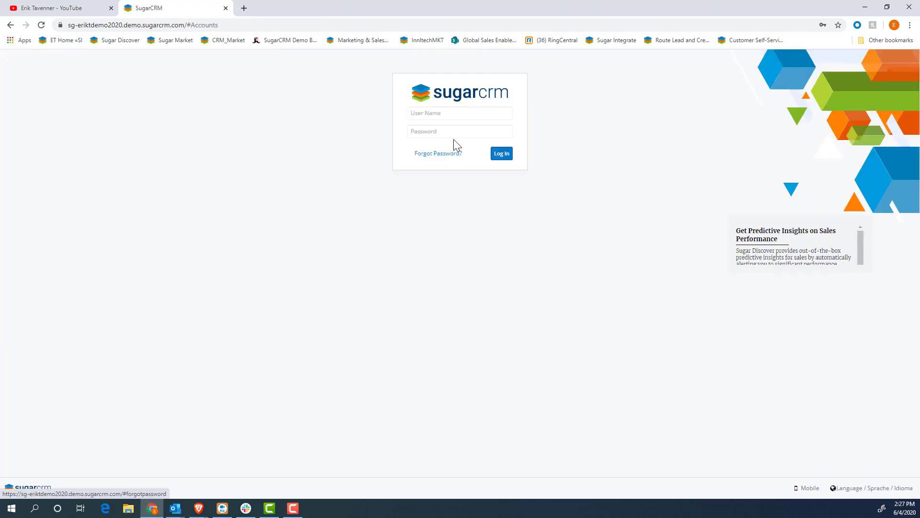
{"action": "left_click", "coordinate": [428, 113]}
{"action": "left_click", "coordinate": [427, 169]}
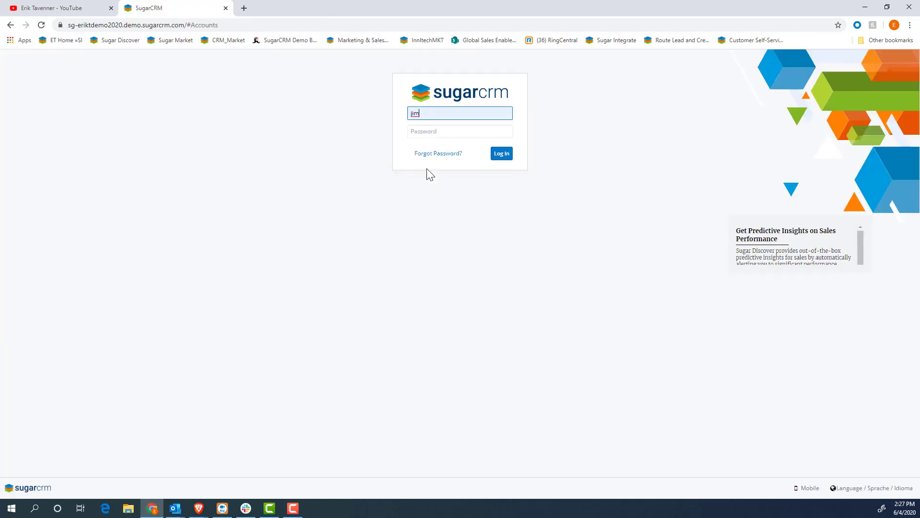
{"action": "left_click", "coordinate": [420, 130]}
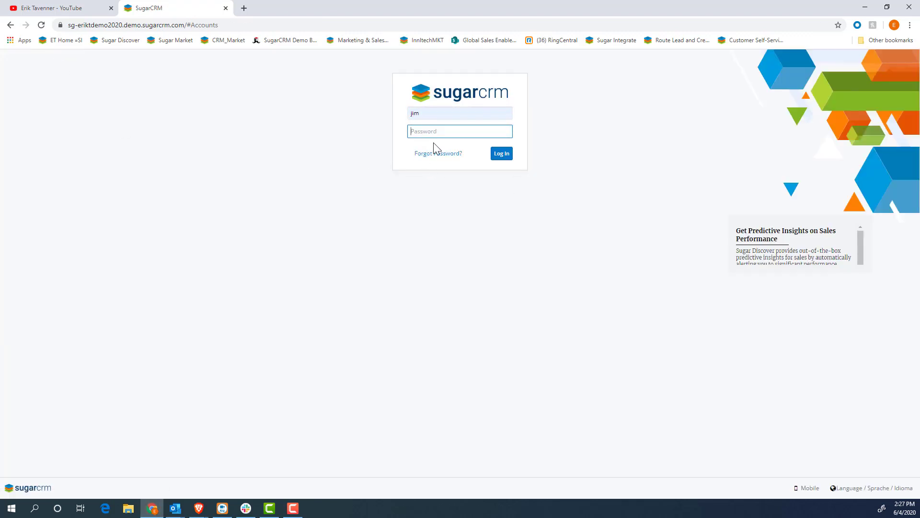
{"action": "key", "text": "Return"}
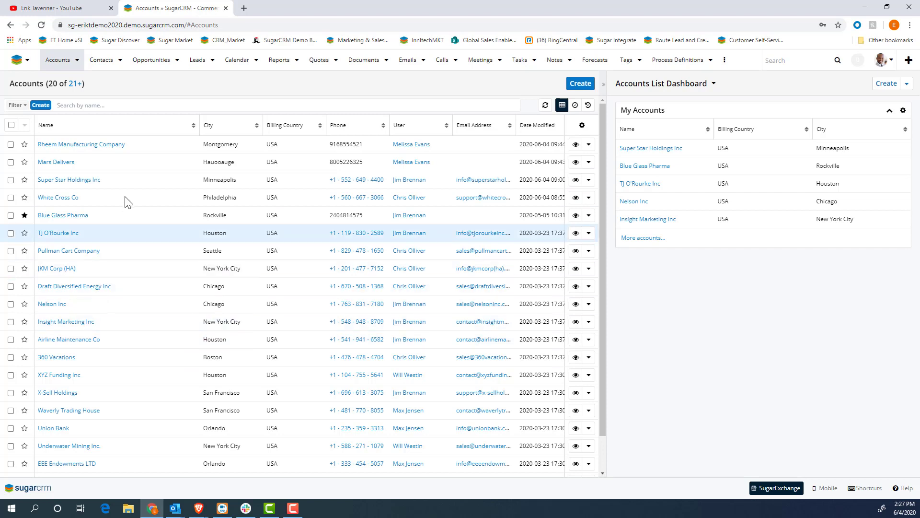
- Preview the Mars Delivers, White Cross Co and TJ O'Rourke Inc accounts from the accounts list, including White Cross Co's activity stream
{"action": "left_click", "coordinate": [25, 215]}
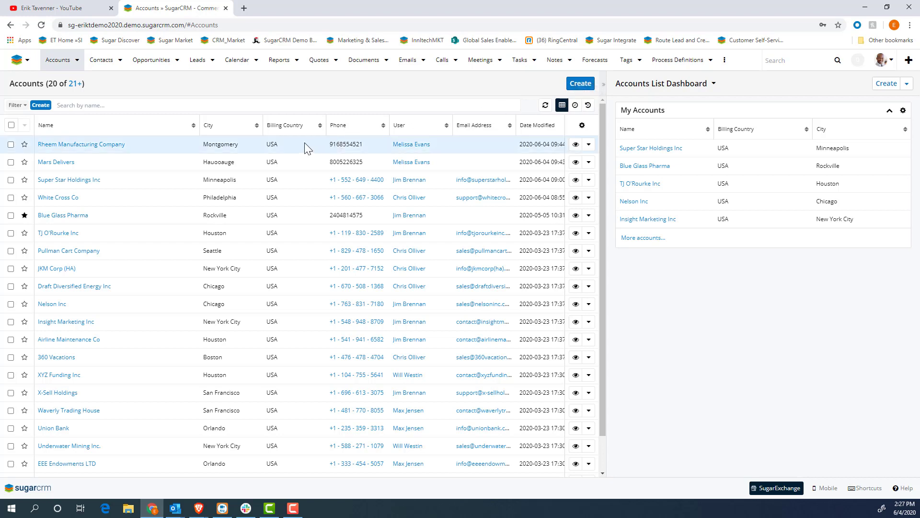
{"action": "left_click", "coordinate": [575, 163]}
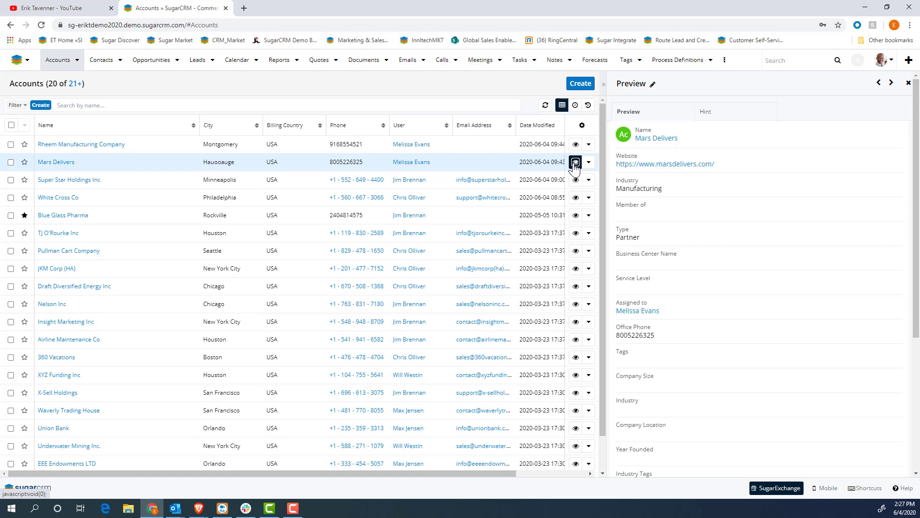
{"action": "left_click", "coordinate": [576, 198]}
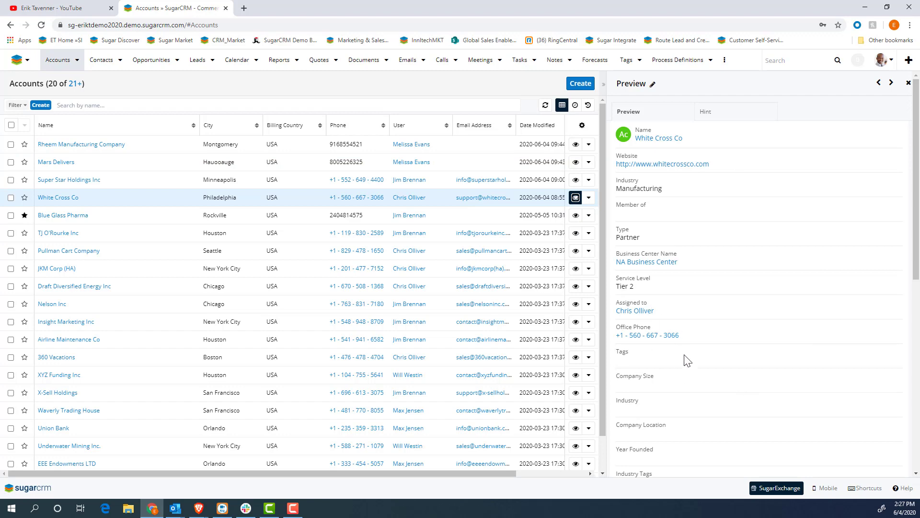
{"action": "scroll", "coordinate": [751, 366], "scroll_direction": "down", "scroll_amount": 10}
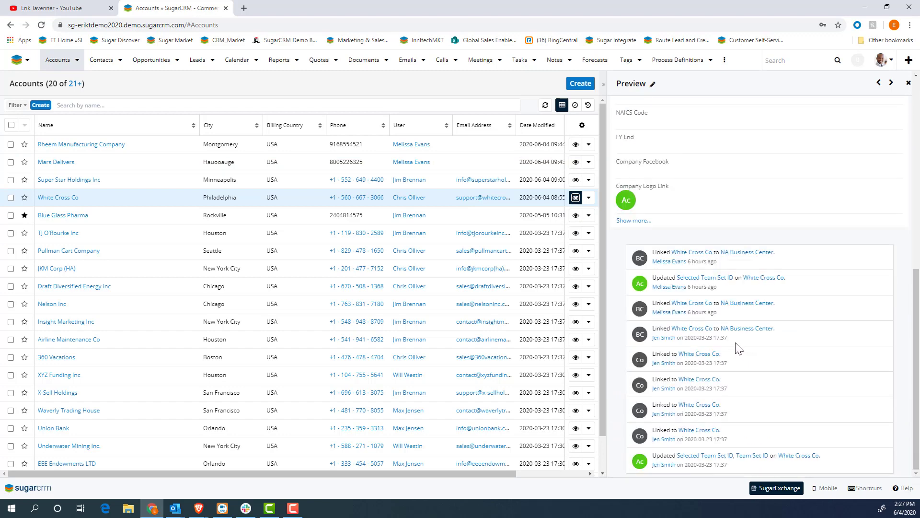
{"action": "left_click", "coordinate": [575, 234]}
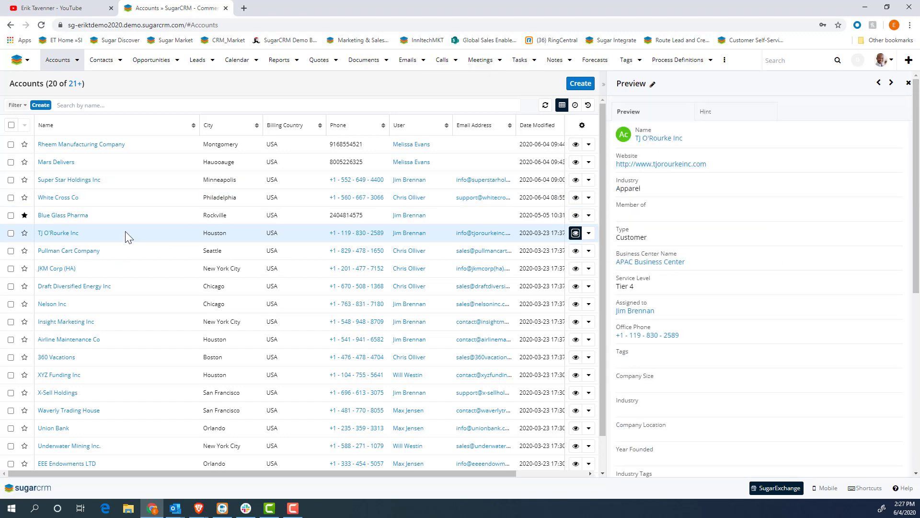
- Open the Mars Delivers account record and look through its business card and related-record sections
{"action": "left_click", "coordinate": [61, 162]}
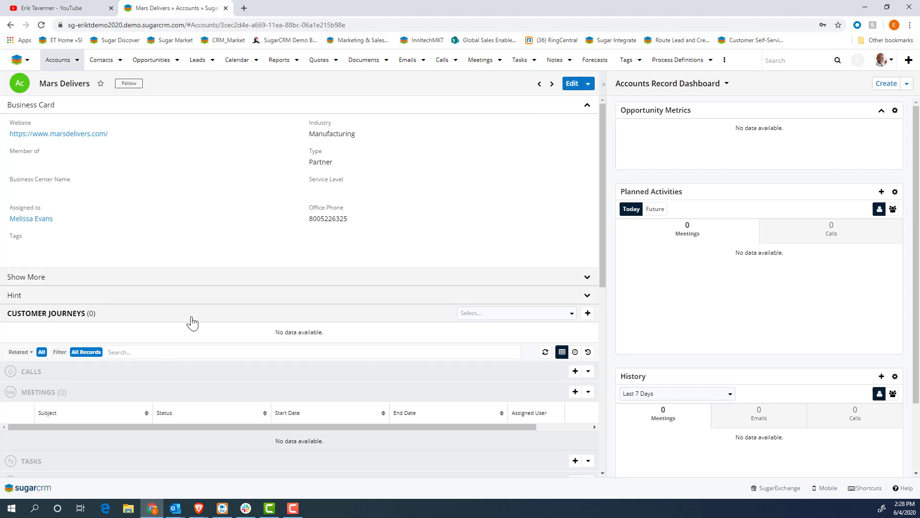
{"action": "scroll", "coordinate": [192, 324], "scroll_direction": "down", "scroll_amount": 4}
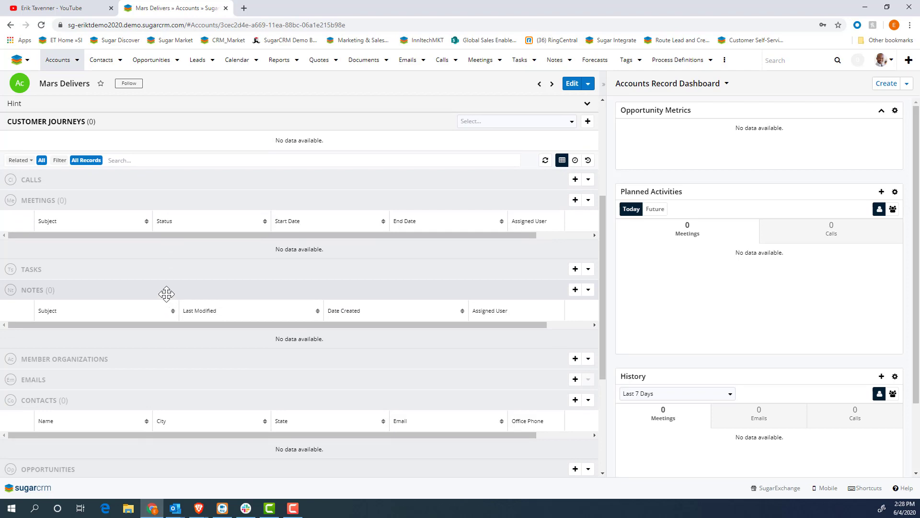
{"action": "scroll", "coordinate": [166, 294], "scroll_direction": "up", "scroll_amount": 4}
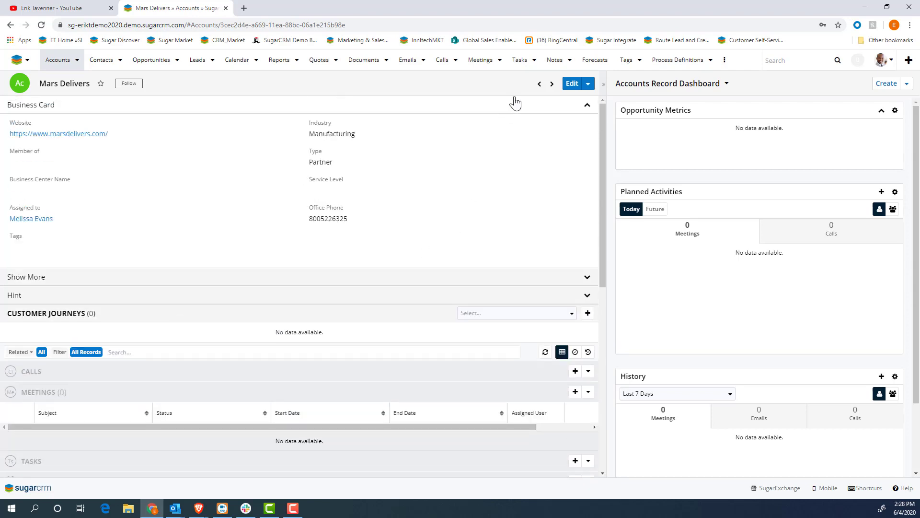
- Go to the next account record, Super Star Holdings Inc, and review its related calls, meetings, notes and contacts
{"action": "left_click", "coordinate": [551, 84]}
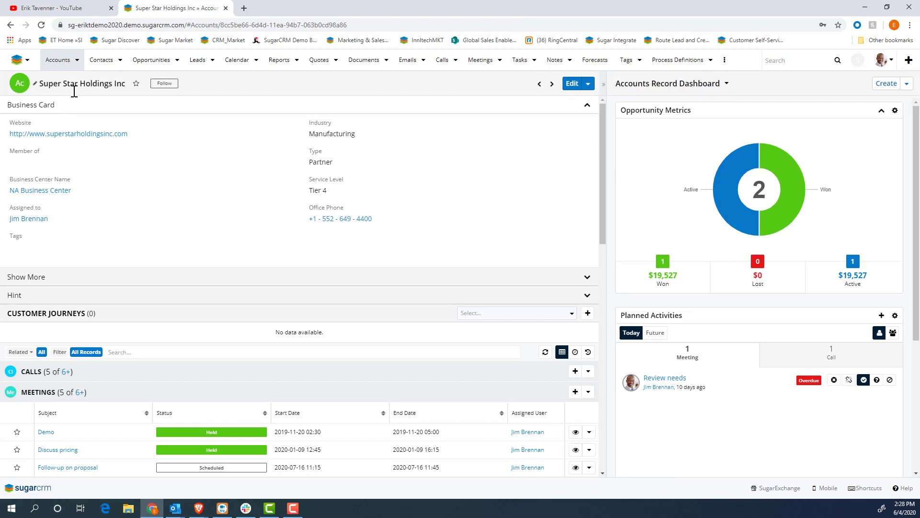
{"action": "scroll", "coordinate": [202, 194], "scroll_direction": "down", "scroll_amount": 2}
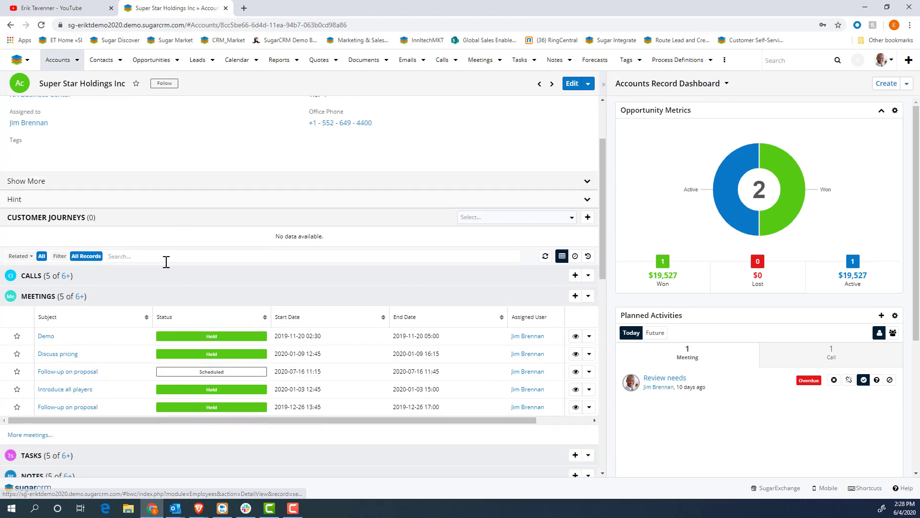
{"action": "left_click", "coordinate": [88, 277]}
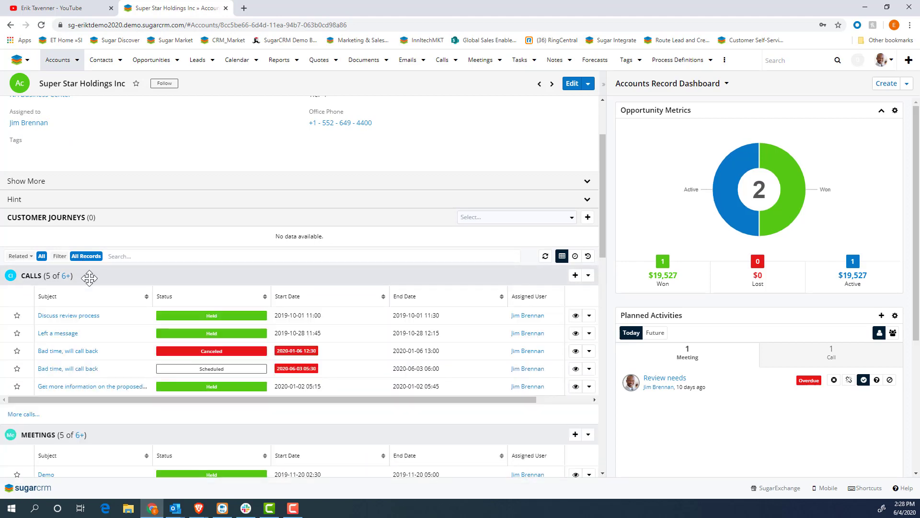
{"action": "left_click", "coordinate": [89, 278]}
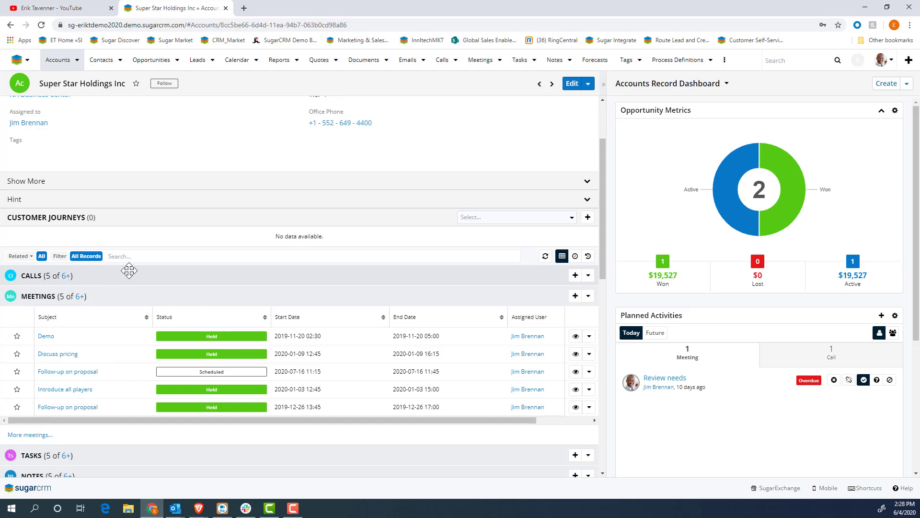
{"action": "scroll", "coordinate": [129, 271], "scroll_direction": "down", "scroll_amount": 4}
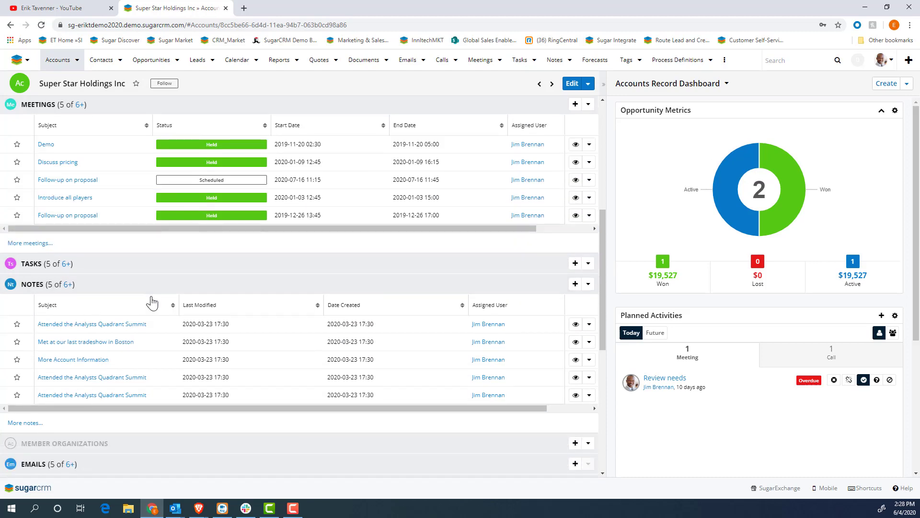
{"action": "scroll", "coordinate": [153, 297], "scroll_direction": "down", "scroll_amount": 3}
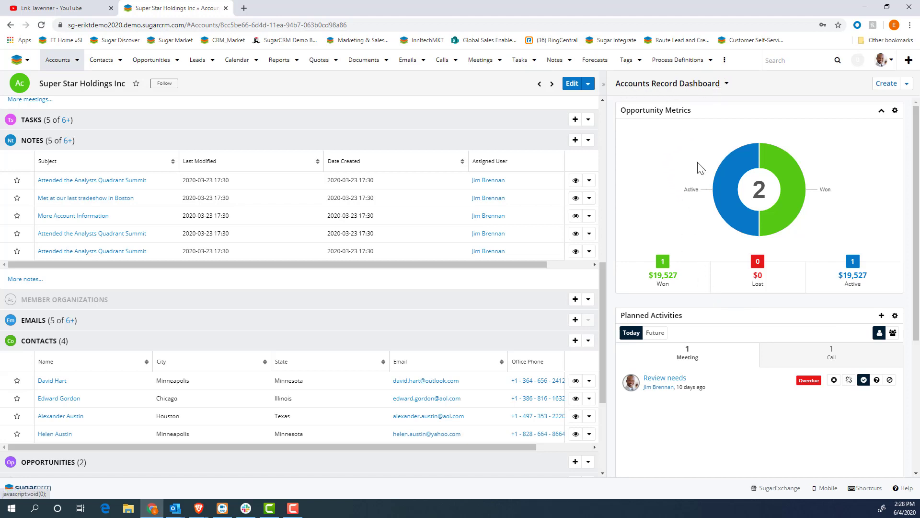
- Review the account's opportunity metrics, planned activities and history, and switch the record dashboard to Hint
{"action": "mouse_move", "coordinate": [738, 217]}
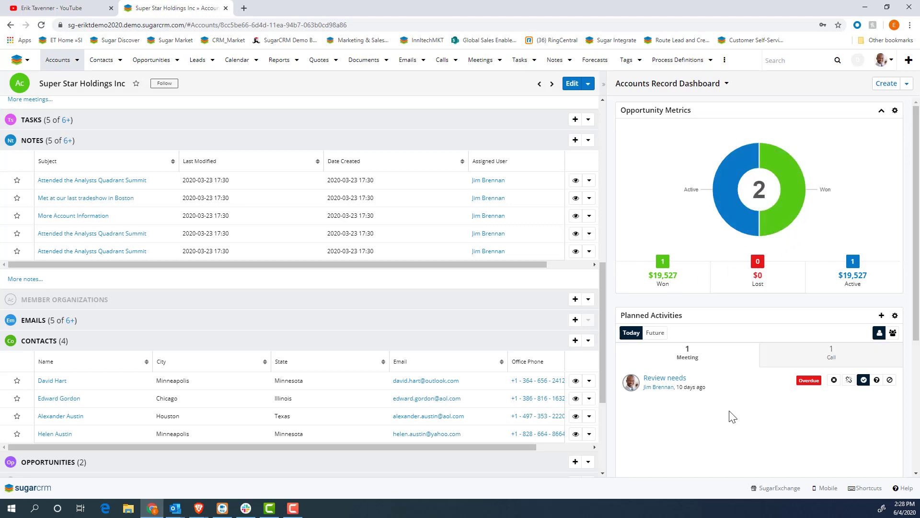
{"action": "scroll", "coordinate": [724, 421], "scroll_direction": "down", "scroll_amount": 4}
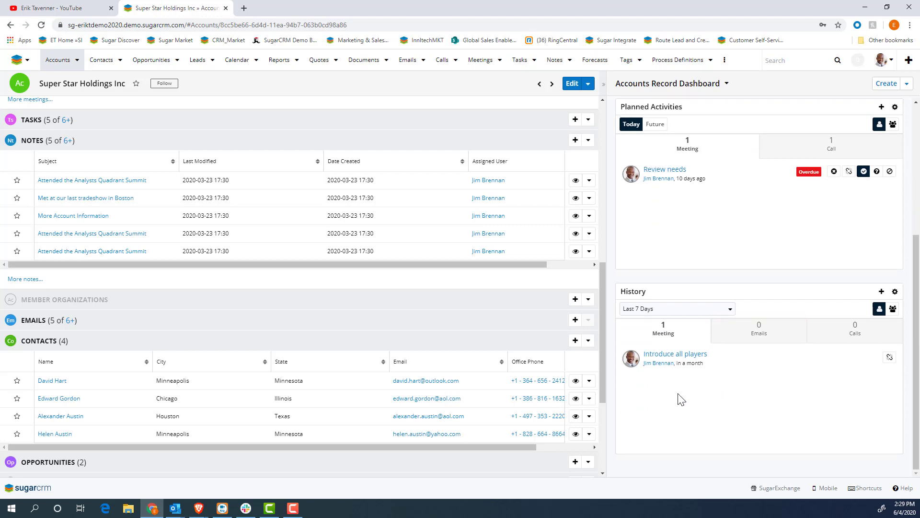
{"action": "scroll", "coordinate": [681, 398], "scroll_direction": "up", "scroll_amount": 4}
{"action": "left_click", "coordinate": [726, 83]}
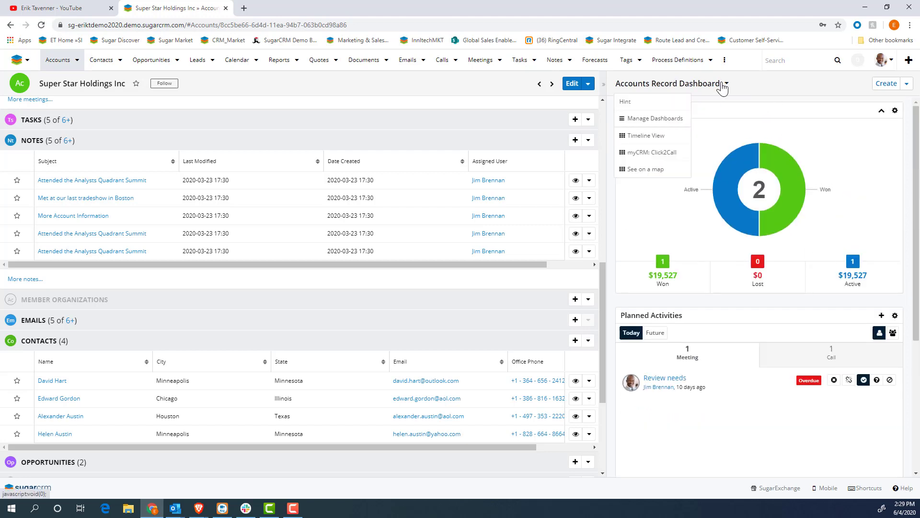
{"action": "left_click", "coordinate": [663, 105]}
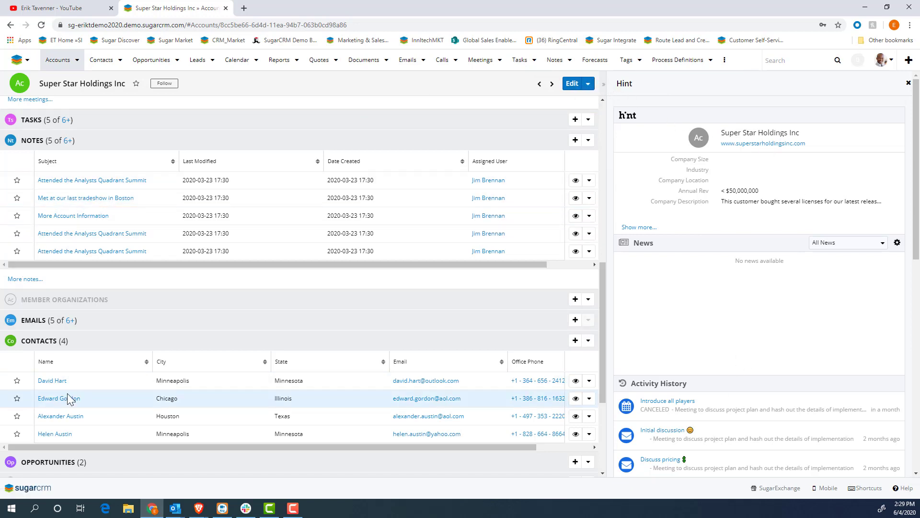
- Open the first contact related to Super Star Holdings Inc, collapse its additional details and view its related records
{"action": "left_click", "coordinate": [56, 382]}
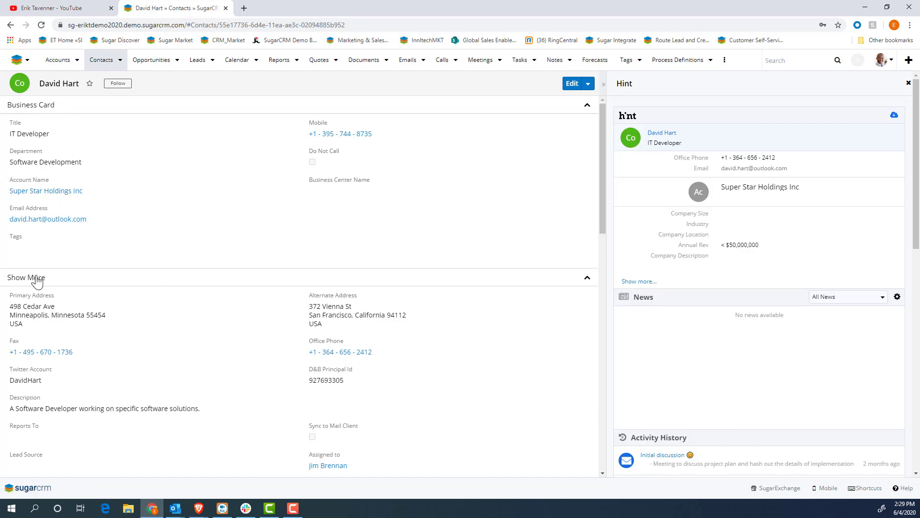
{"action": "left_click", "coordinate": [174, 286]}
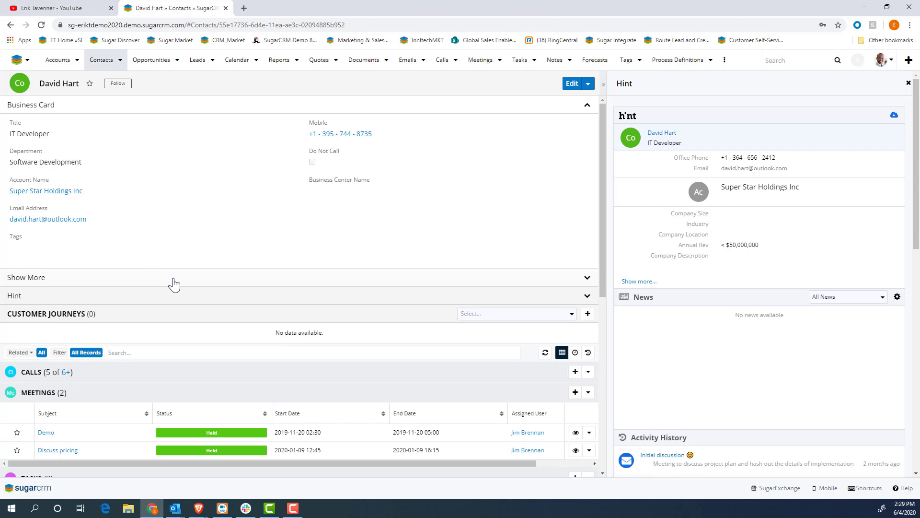
{"action": "scroll", "coordinate": [233, 277], "scroll_direction": "down", "scroll_amount": 4}
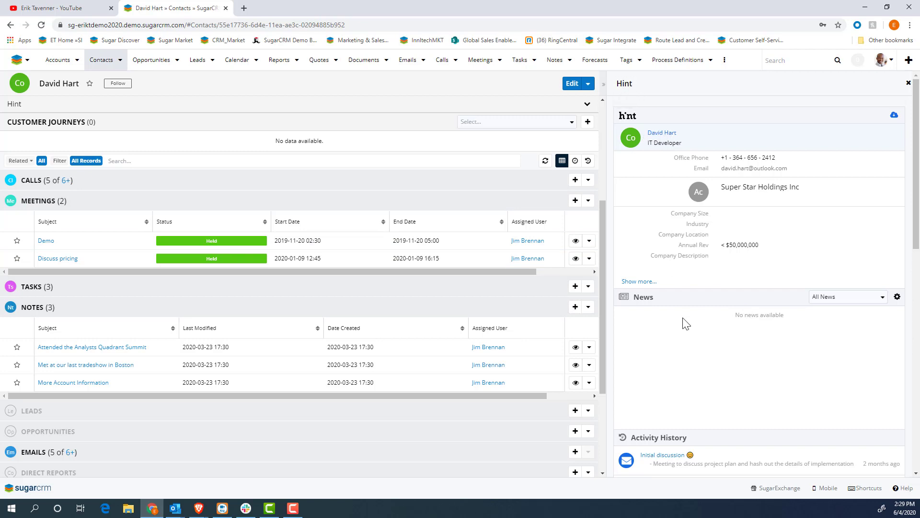
- Examine the contact's Hint activity history and remaining related-record sections, and expand the related emails
{"action": "scroll", "coordinate": [716, 359], "scroll_direction": "down", "scroll_amount": 2}
{"action": "scroll", "coordinate": [716, 359], "scroll_direction": "up", "scroll_amount": 2}
{"action": "scroll", "coordinate": [761, 389], "scroll_direction": "down", "scroll_amount": 4}
{"action": "scroll", "coordinate": [58, 338], "scroll_direction": "down", "scroll_amount": 3}
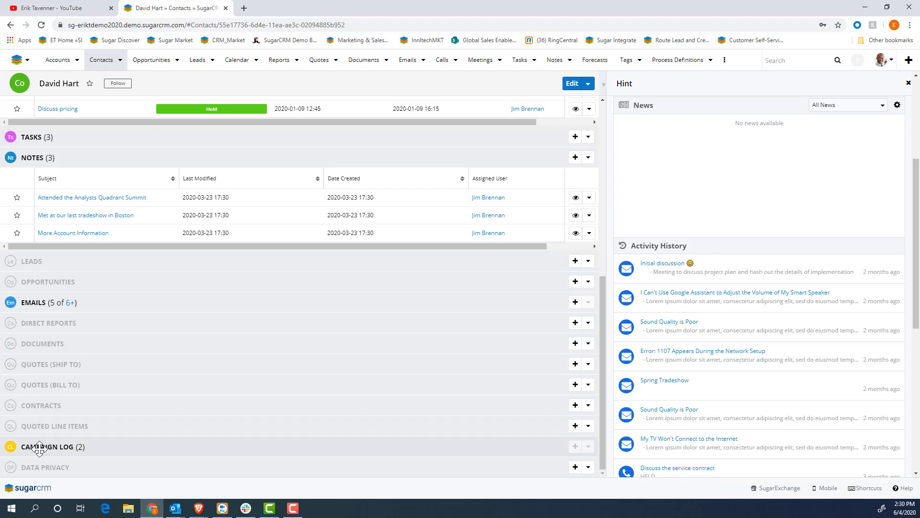
{"action": "left_click", "coordinate": [106, 303]}
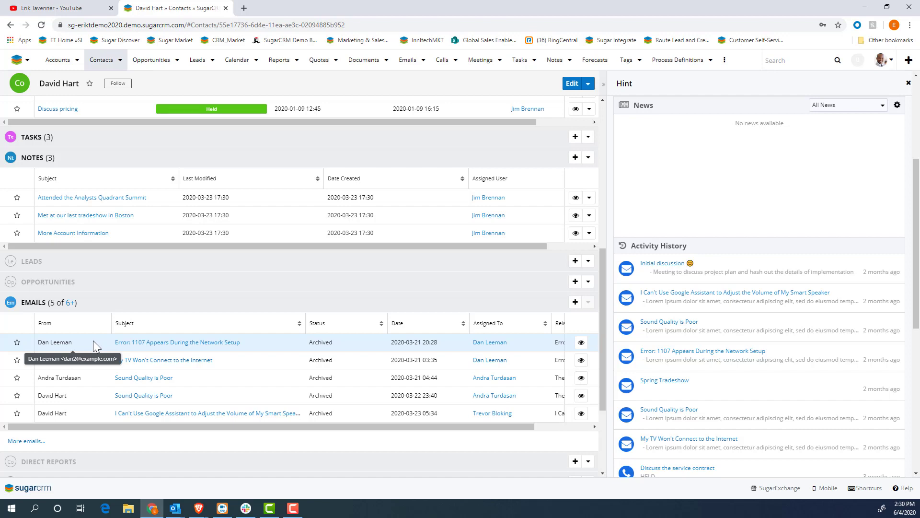
{"action": "scroll", "coordinate": [204, 285], "scroll_direction": "up", "scroll_amount": 6}
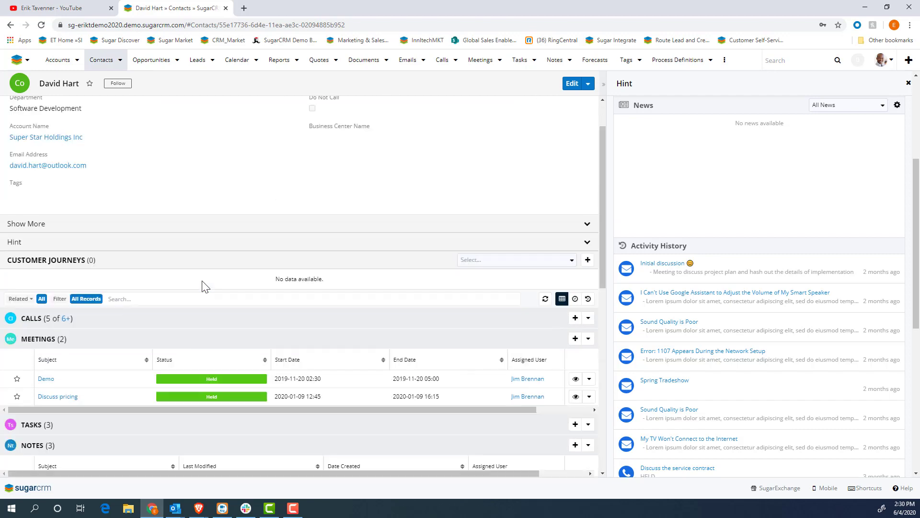
- Open the Opportunities list and examine the 2020 Q2 pipeline chart beside it
{"action": "left_click", "coordinate": [150, 66]}
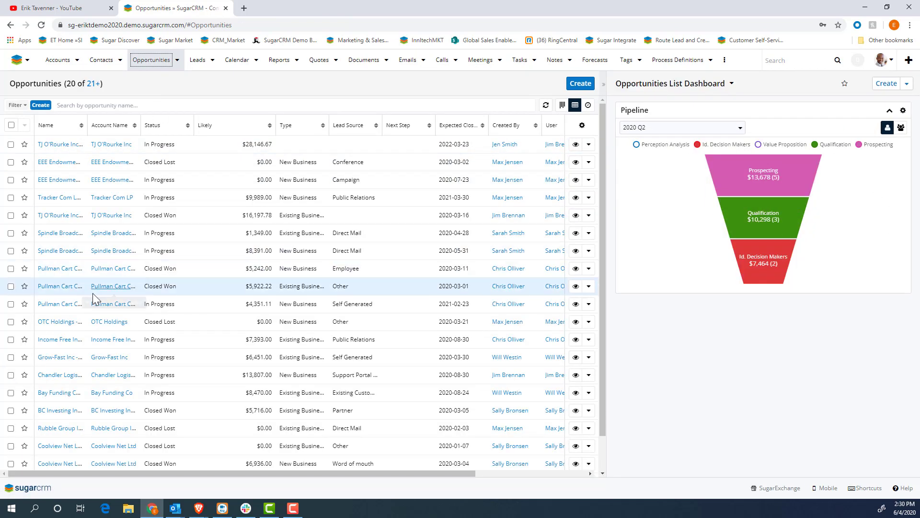
{"action": "mouse_move", "coordinate": [741, 237]}
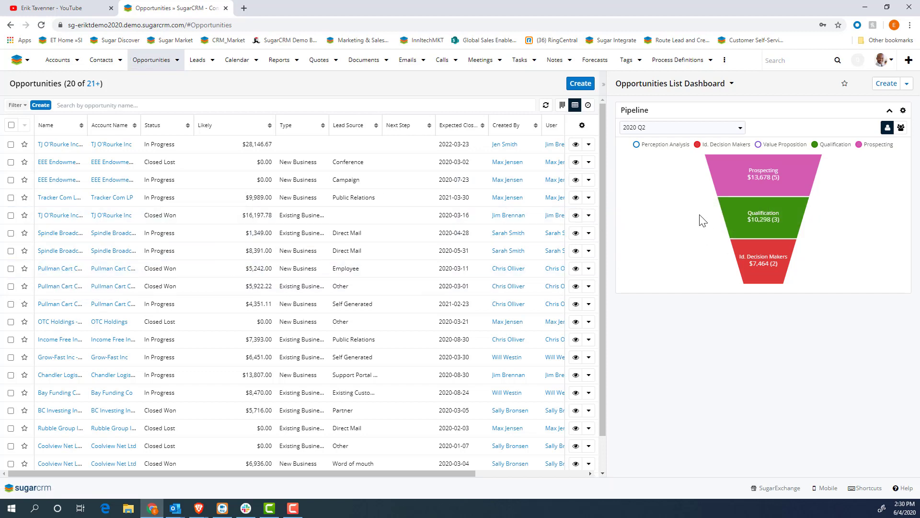
{"action": "mouse_move", "coordinate": [738, 175]}
- Open the Tracker Com LP opportunity for 154 units and expand its revenue line items for review
{"action": "left_click", "coordinate": [66, 201]}
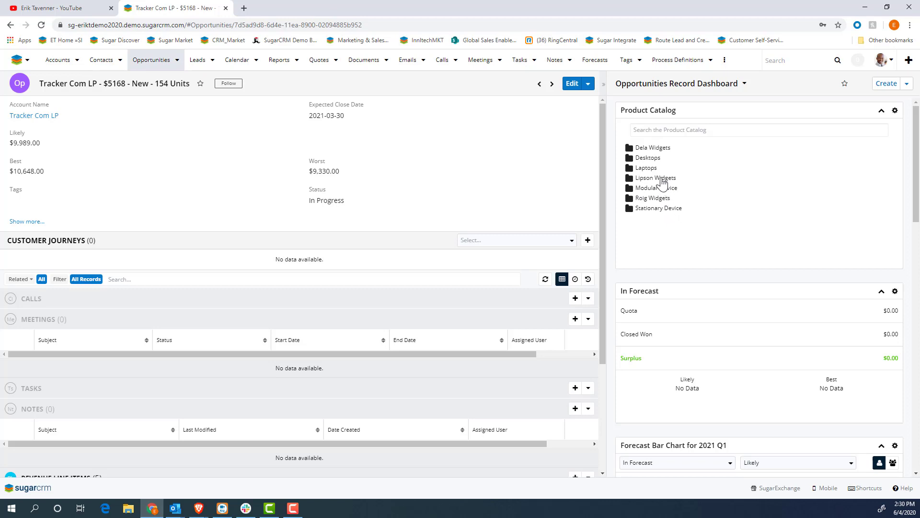
{"action": "scroll", "coordinate": [455, 202], "scroll_direction": "down", "scroll_amount": 3}
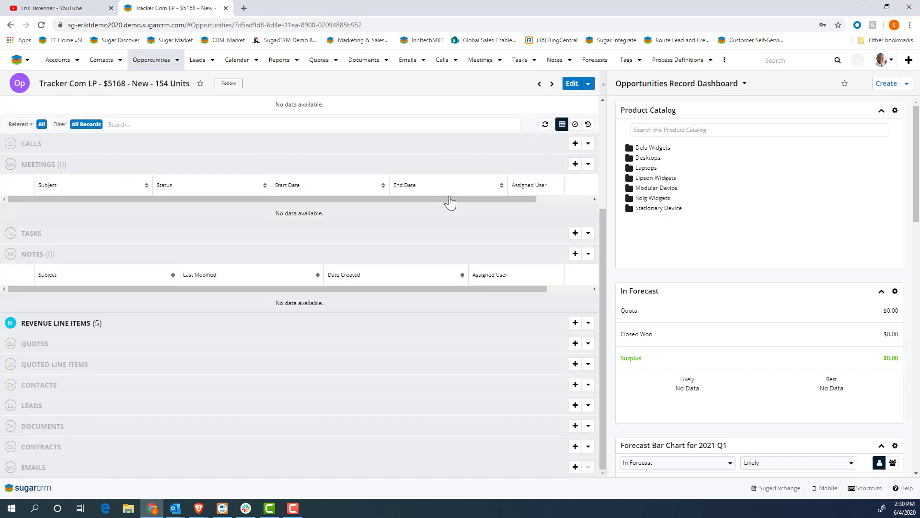
{"action": "left_click", "coordinate": [113, 325]}
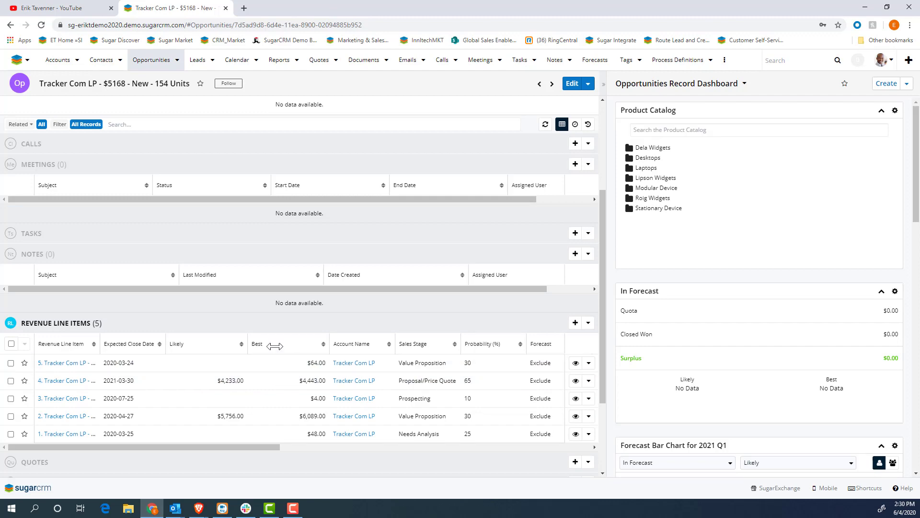
{"action": "scroll", "coordinate": [357, 329], "scroll_direction": "up", "scroll_amount": 3}
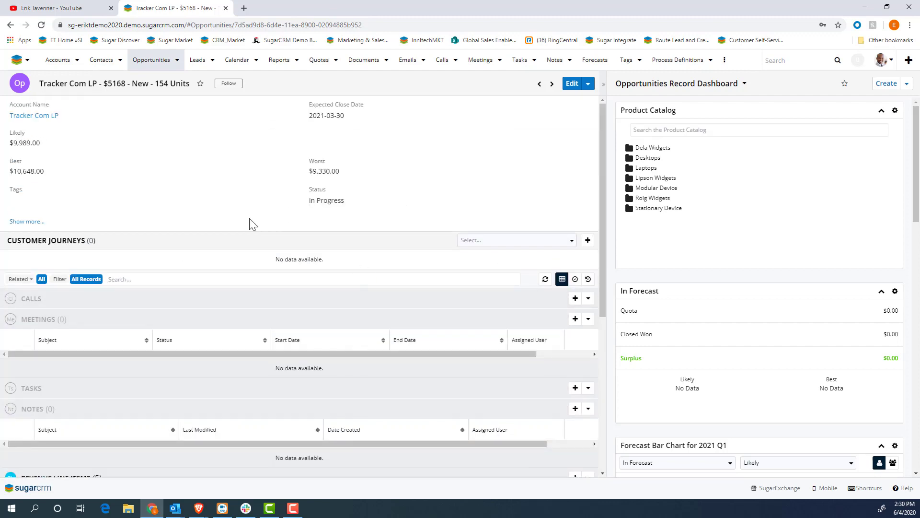
- Open the Waverly Trading House lead from the Leads list and collapse its additional details and Hint sections
{"action": "left_click", "coordinate": [198, 60]}
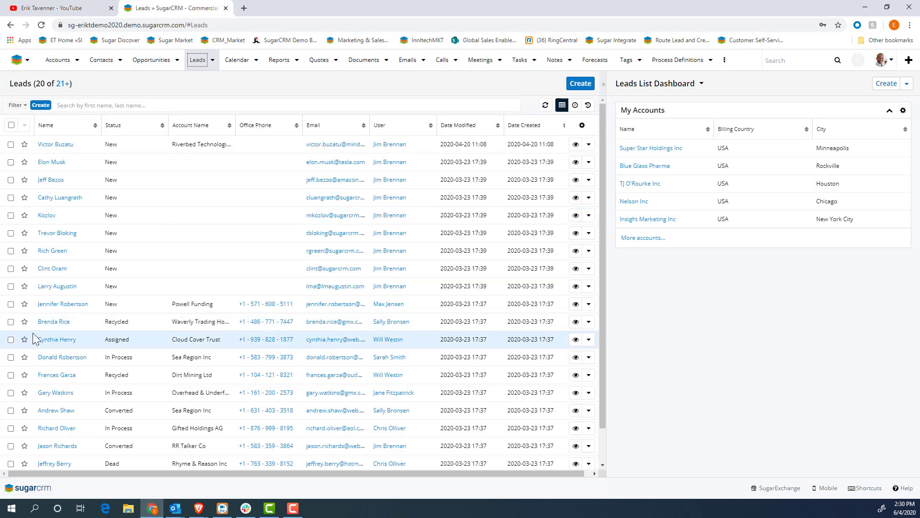
{"action": "left_click", "coordinate": [53, 322]}
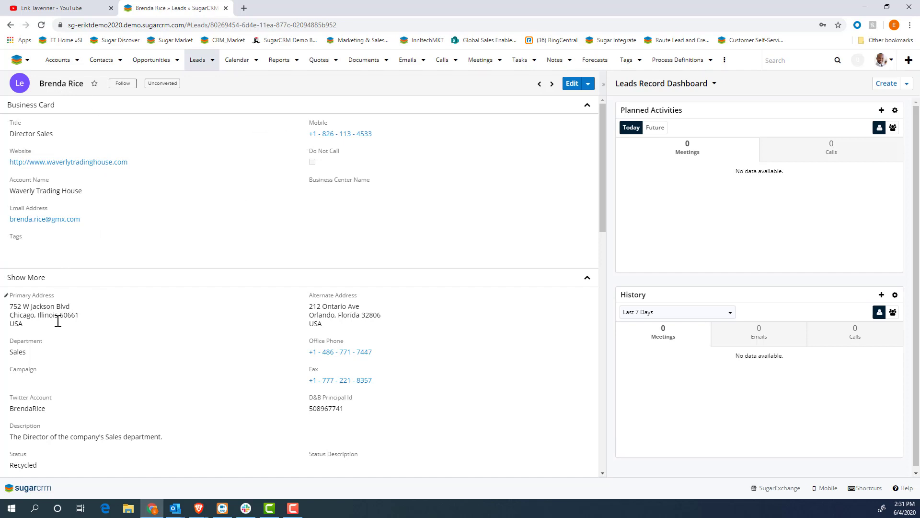
{"action": "left_click", "coordinate": [192, 279]}
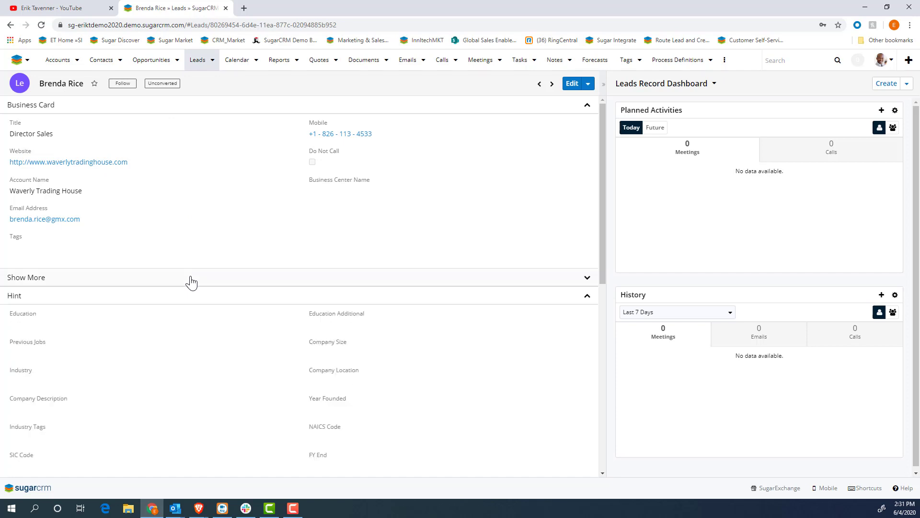
{"action": "left_click", "coordinate": [184, 298]}
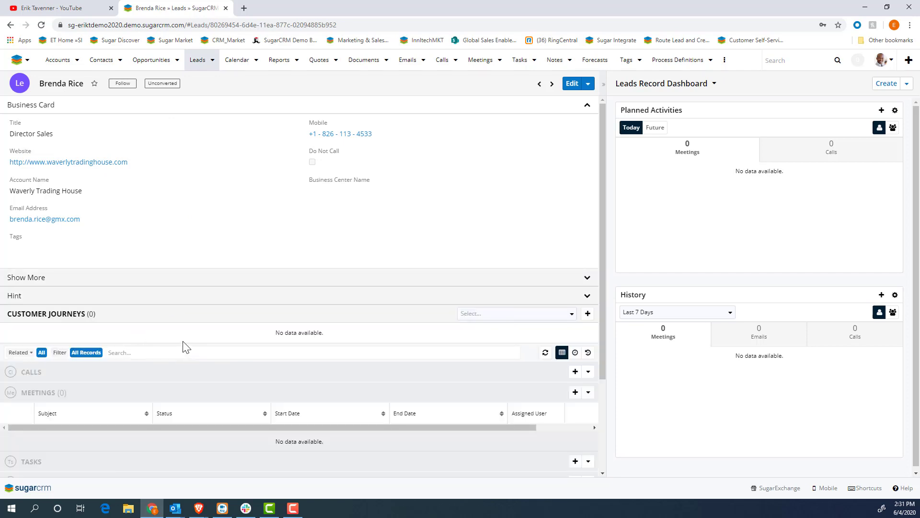
- Review the contact, account and opportunity stages of the lead's conversion form, and leave it without converting the lead
{"action": "left_click", "coordinate": [158, 89]}
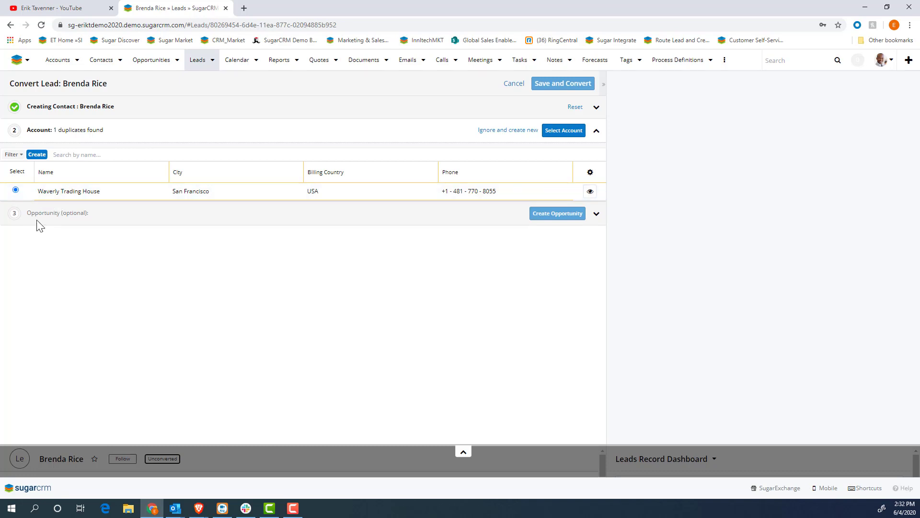
{"action": "left_click", "coordinate": [505, 87]}
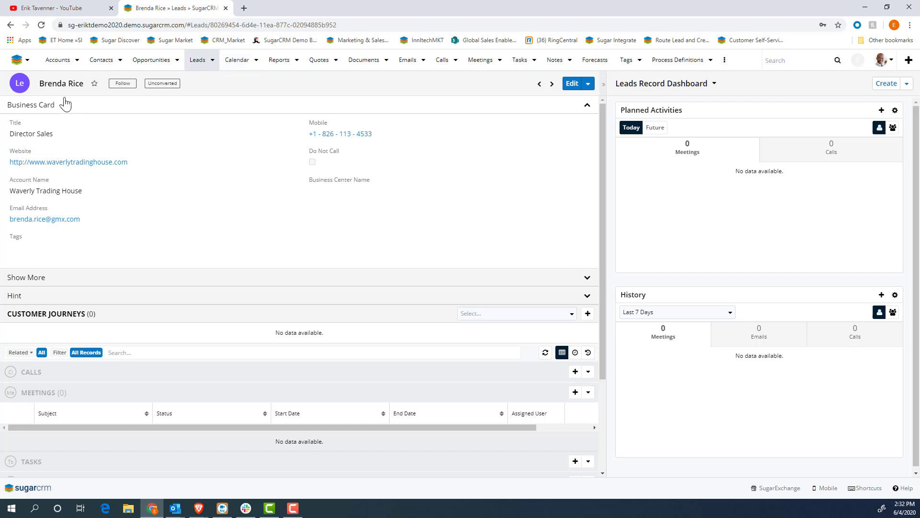
- View the Calendar module and return to the home dashboard by way of the Accounts list
{"action": "left_click", "coordinate": [238, 63]}
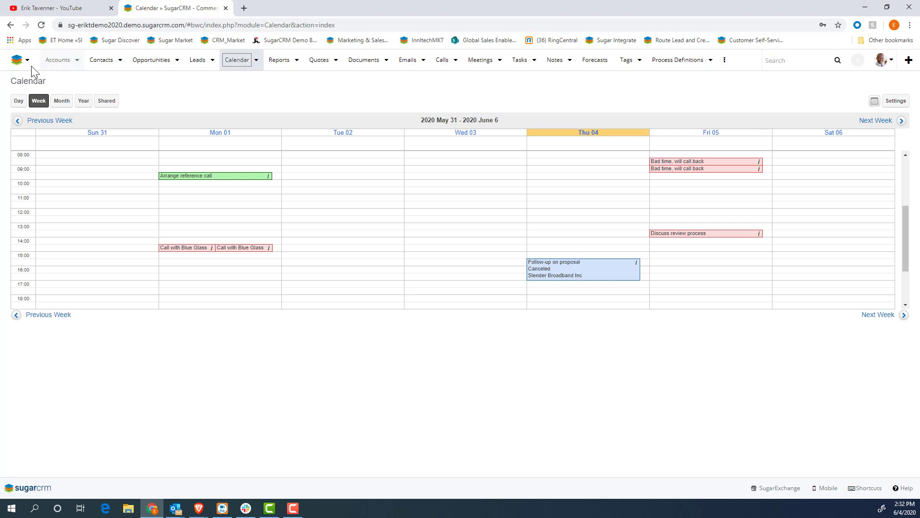
{"action": "left_click", "coordinate": [58, 63]}
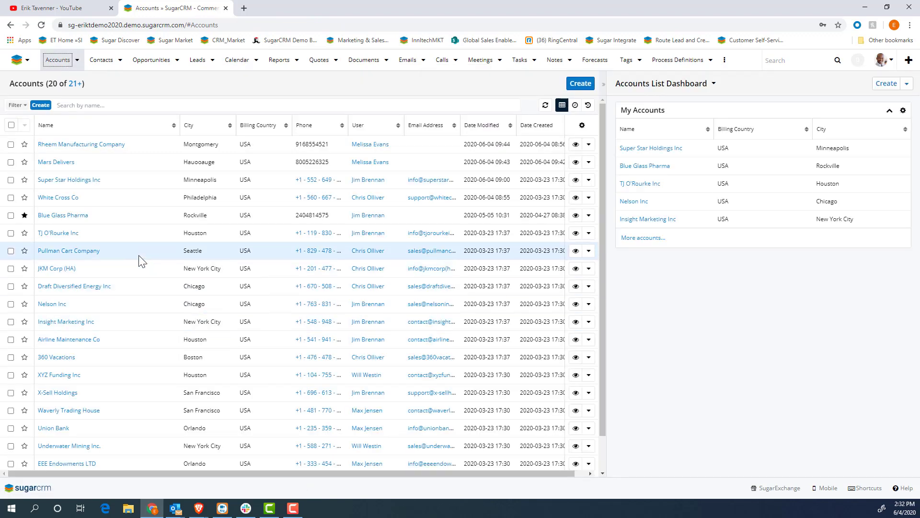
{"action": "left_click", "coordinate": [18, 61]}
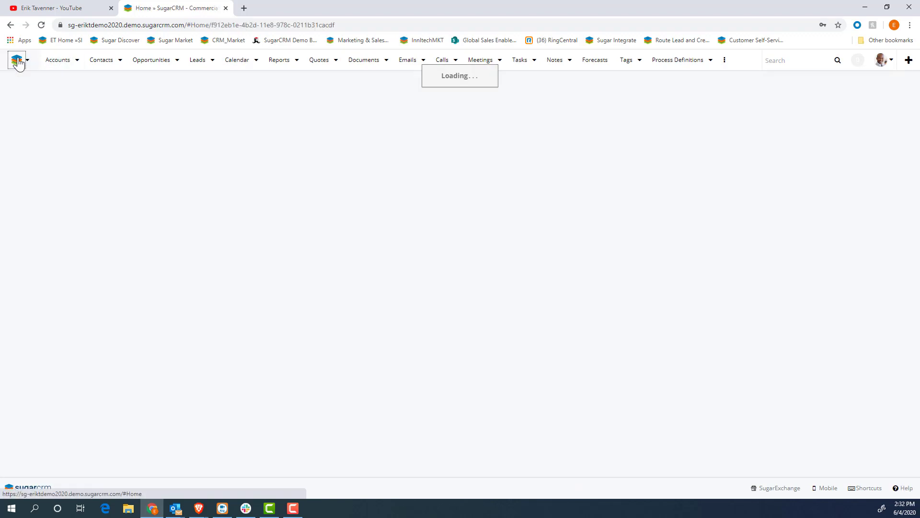